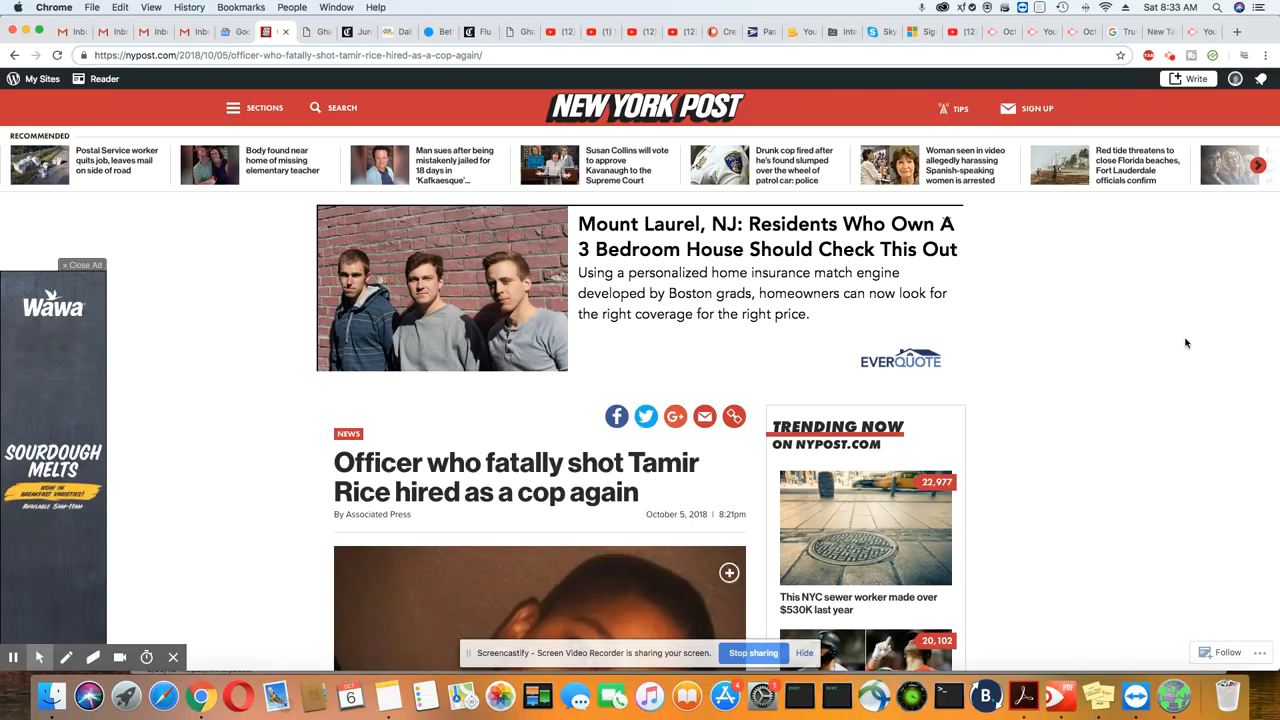
scroll(1186, 343, down, 5)
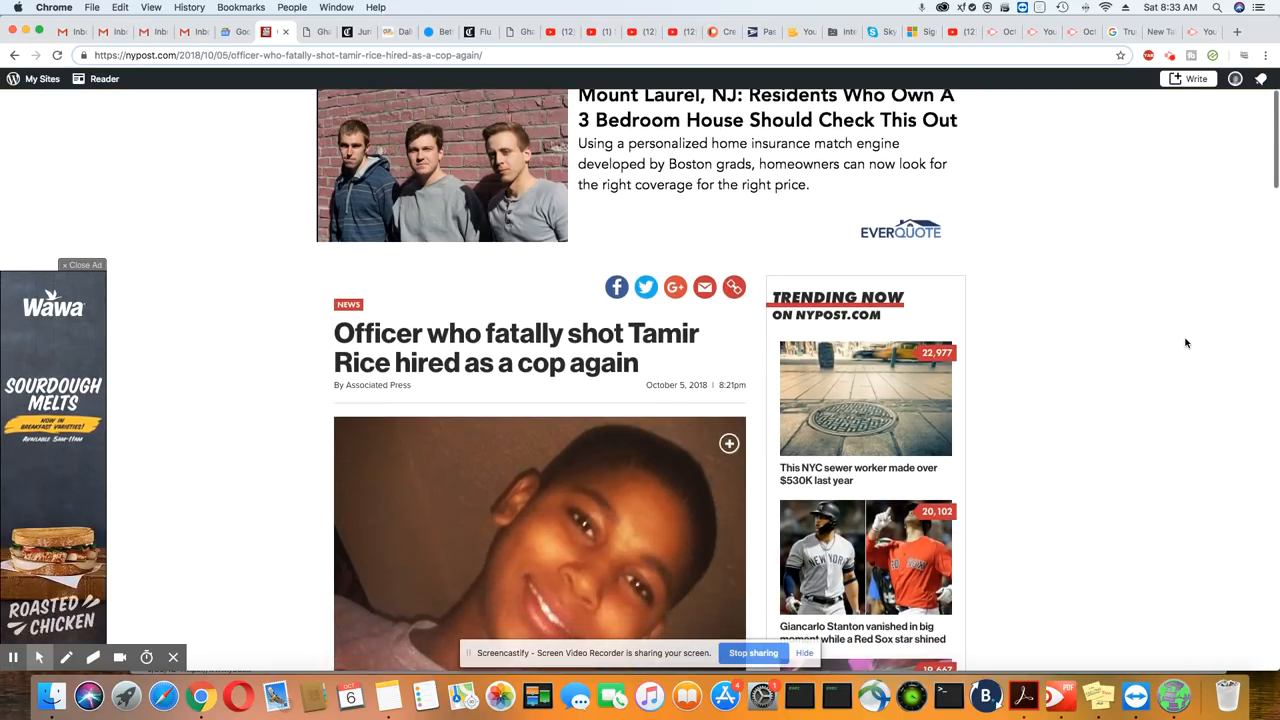
scroll(1186, 343, down, 2)
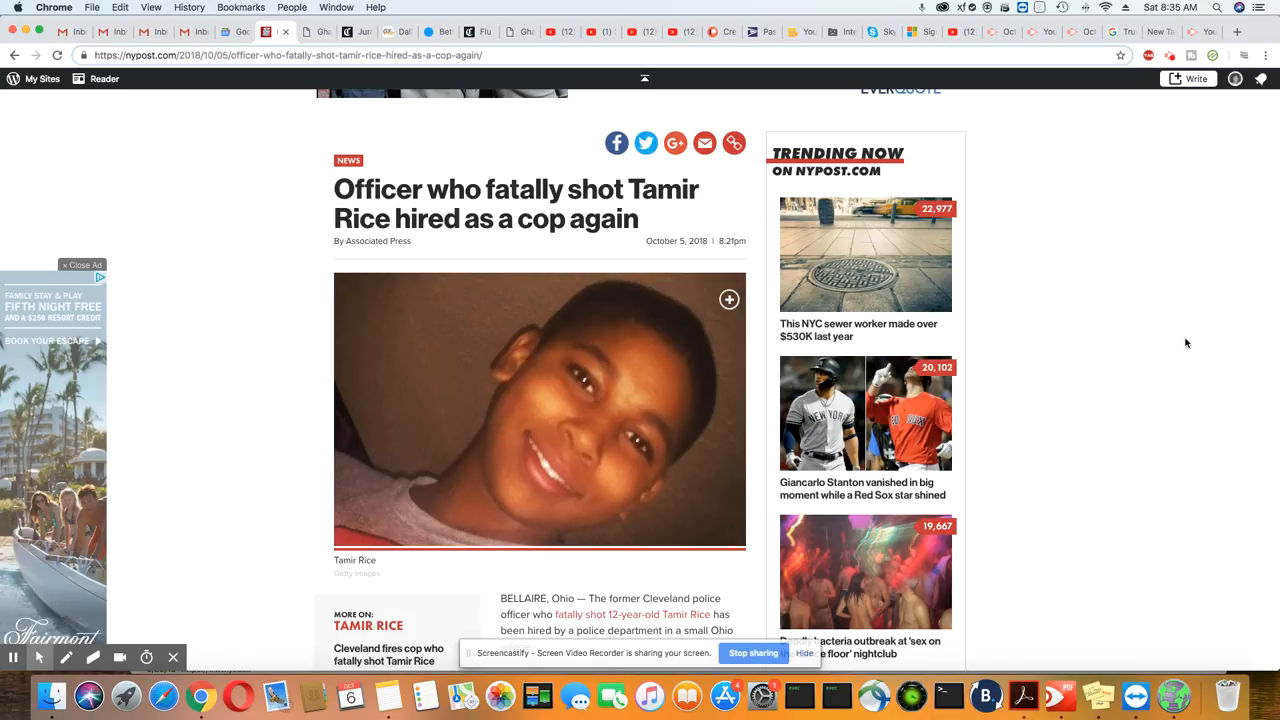
scroll(1114, 318, down, 4)
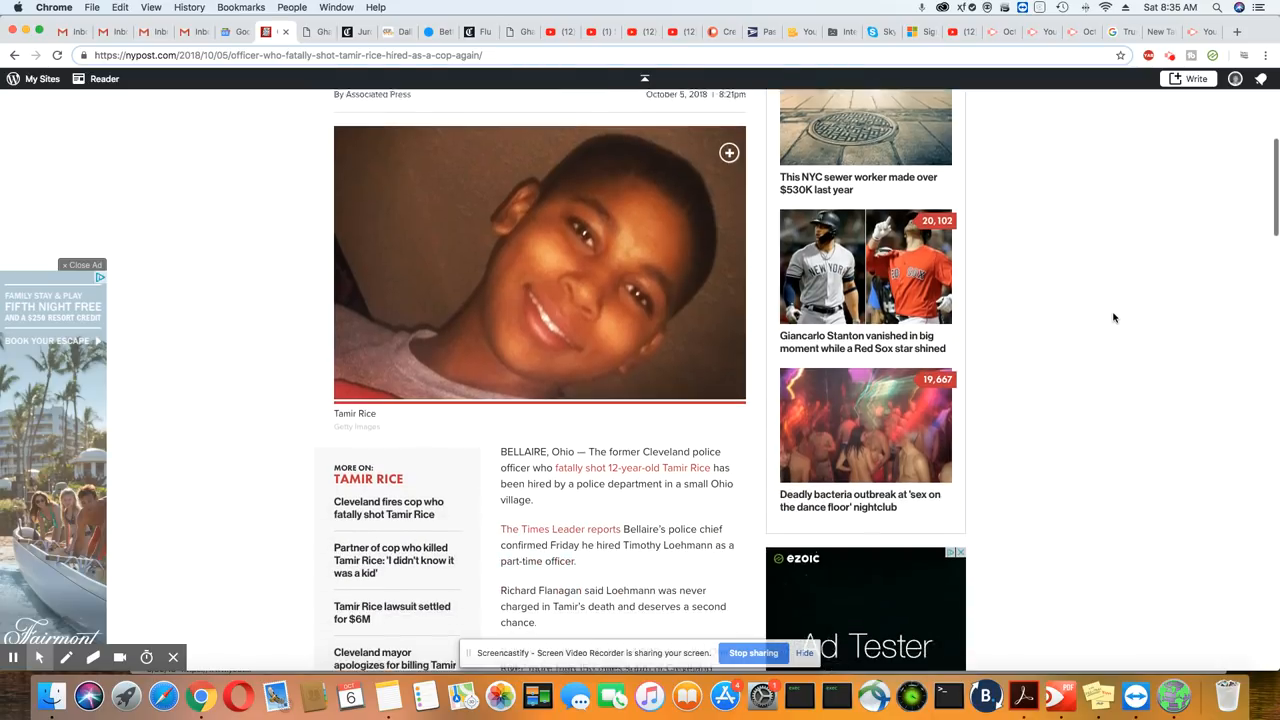
scroll(1114, 318, down, 2)
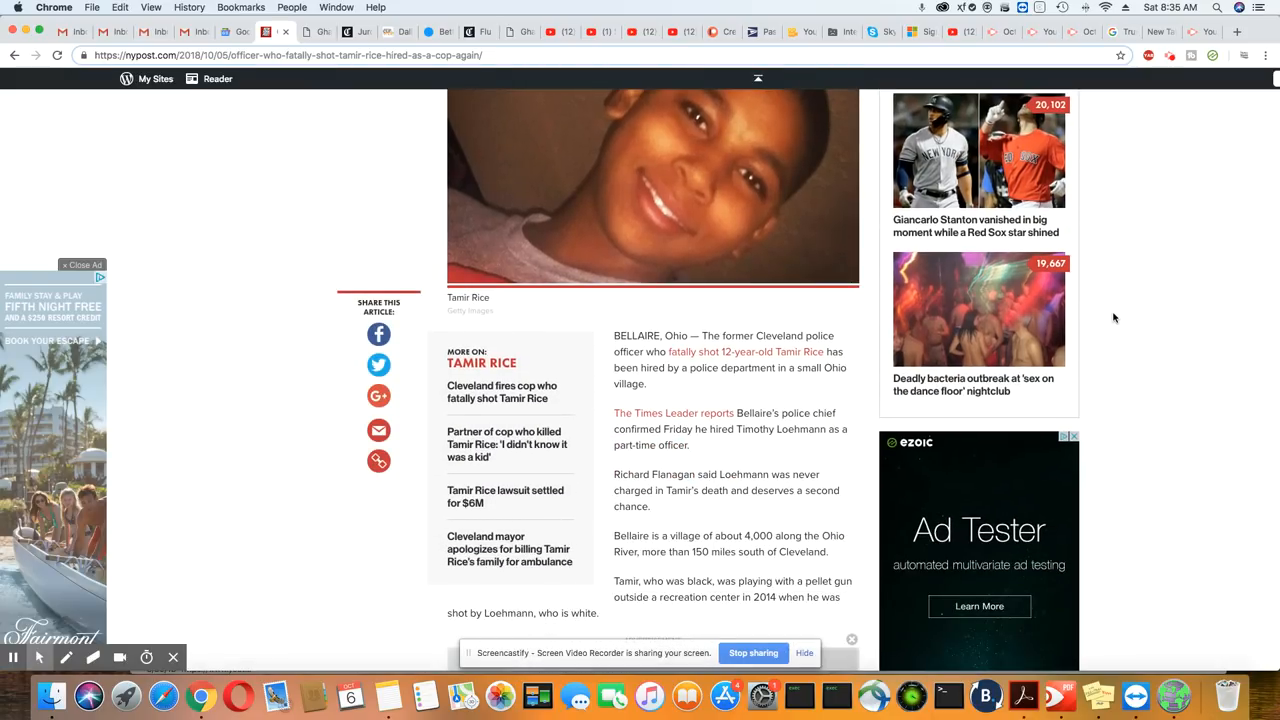
scroll(1114, 318, down, 3)
scroll(1114, 318, down, 1)
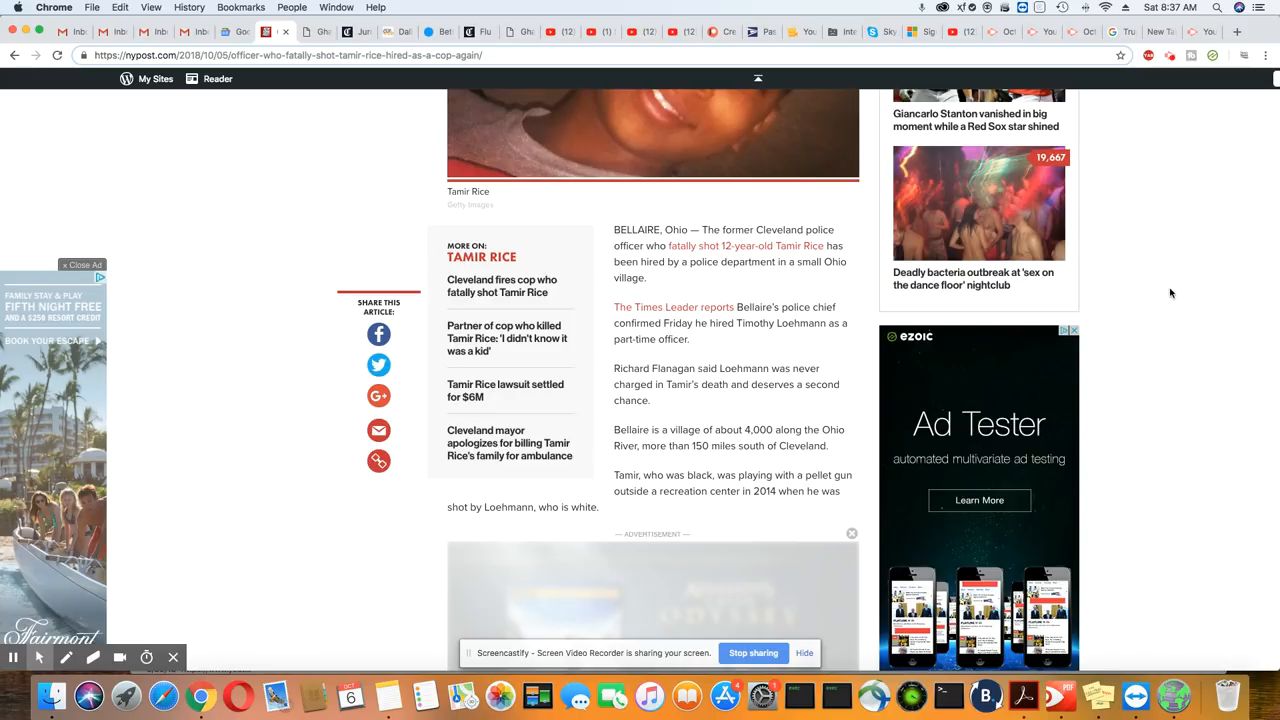
scroll(1171, 293, down, 3)
scroll(1171, 293, down, 2)
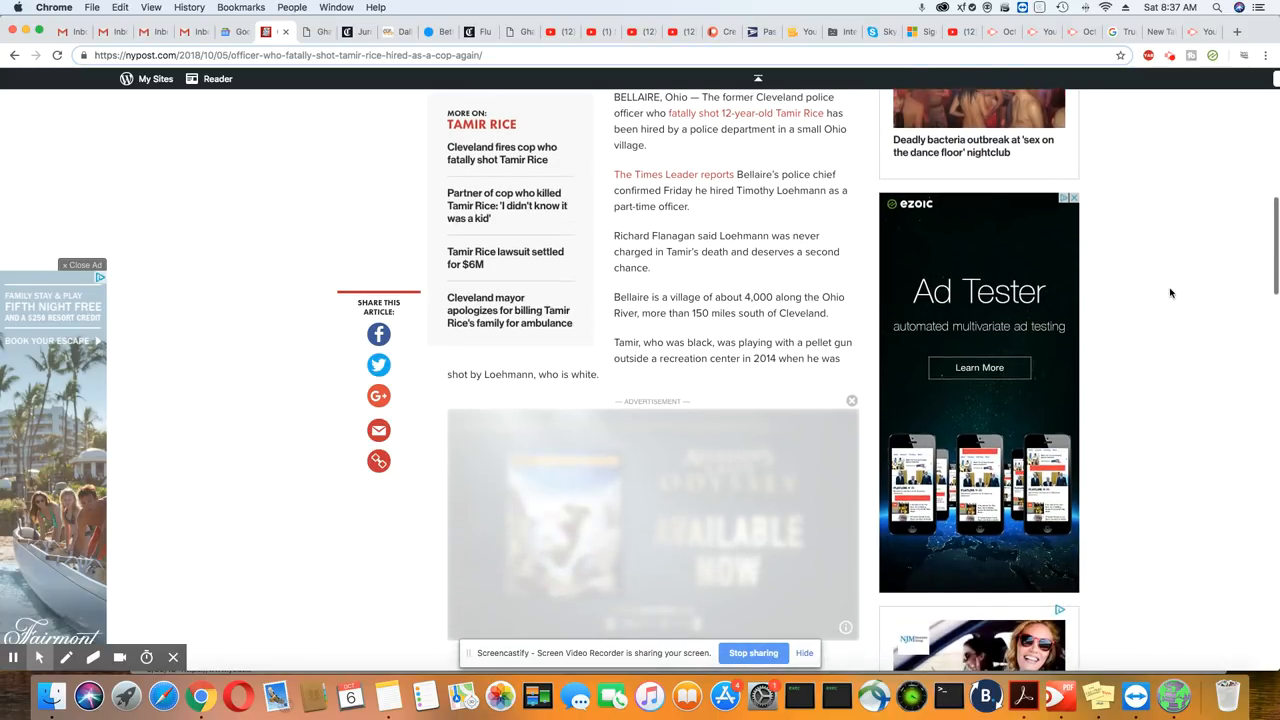
scroll(1171, 293, down, 2)
scroll(1171, 293, down, 5)
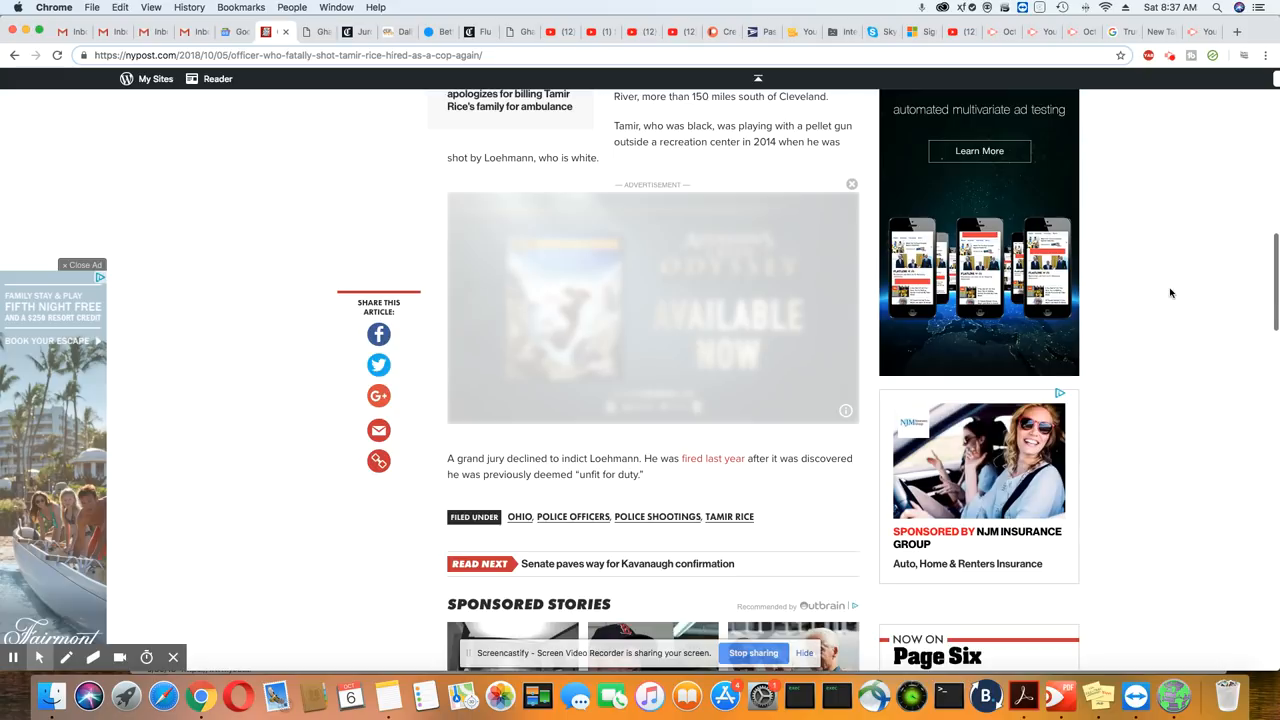
scroll(1171, 293, down, 3)
scroll(1171, 293, down, 2)
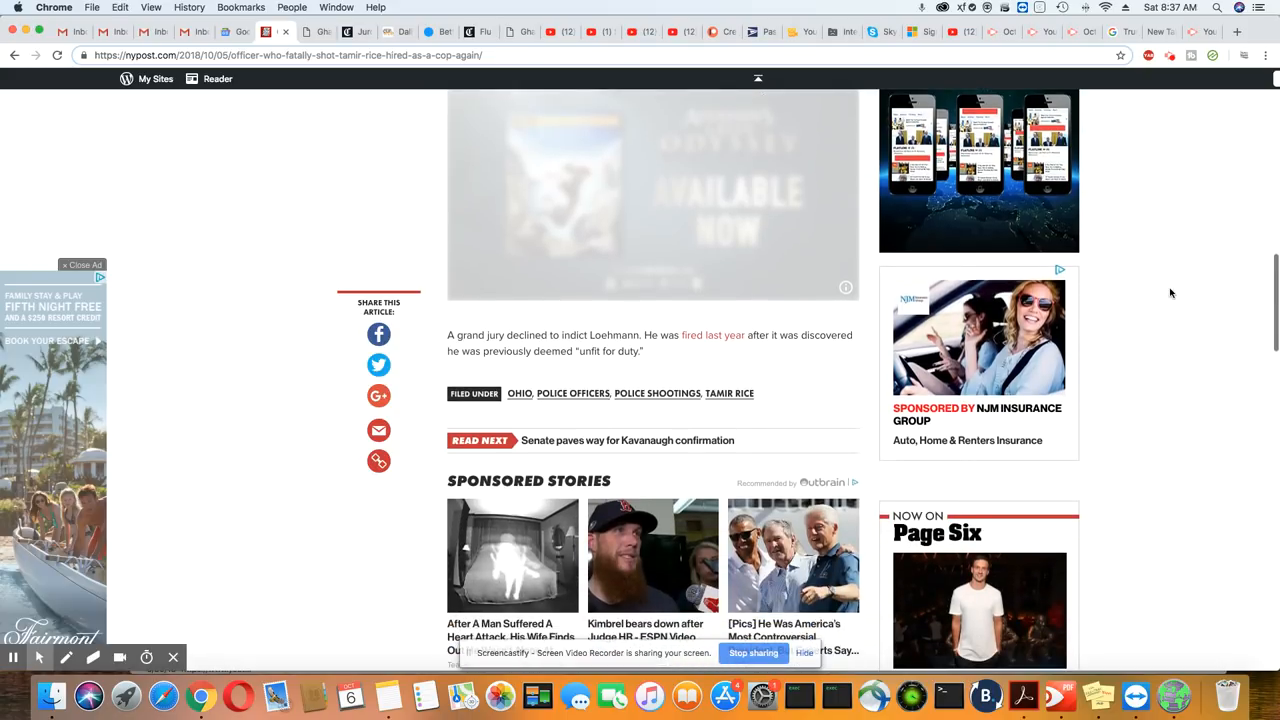
scroll(1171, 293, down, 2)
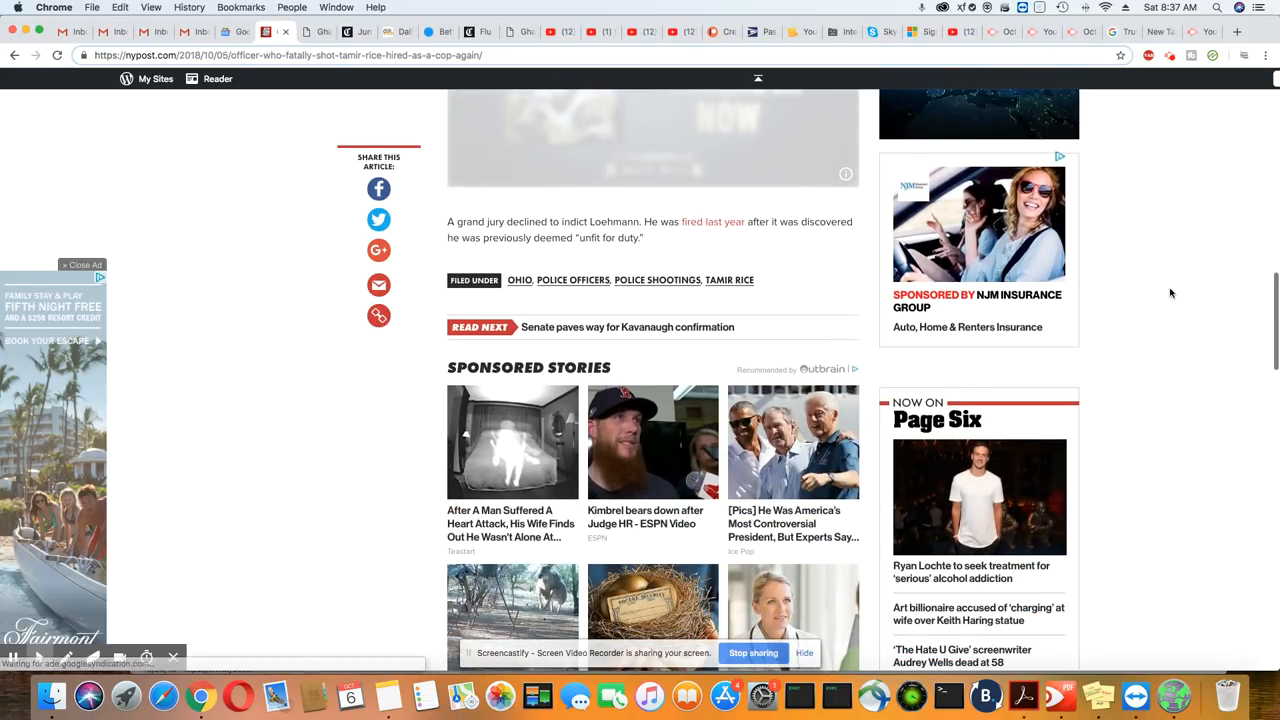
scroll(1171, 293, down, 1)
scroll(1171, 293, down, 2)
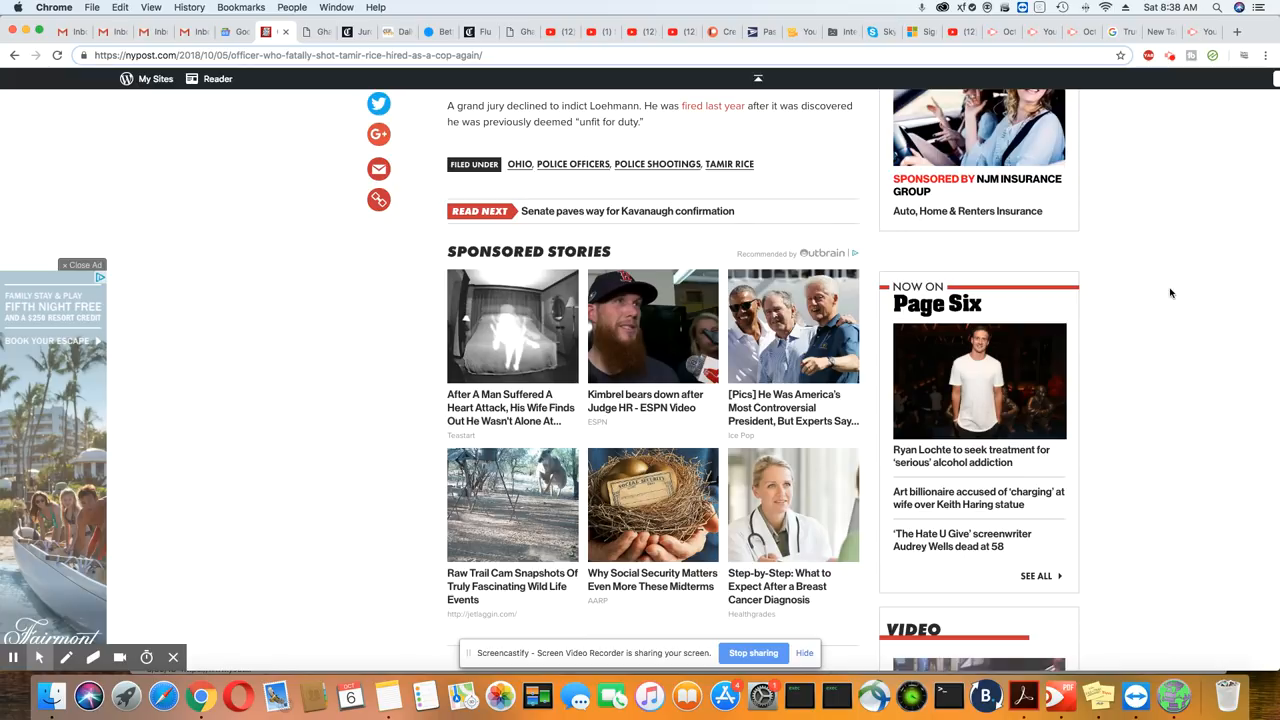
scroll(1171, 293, up, 5)
scroll(1171, 293, up, 3)
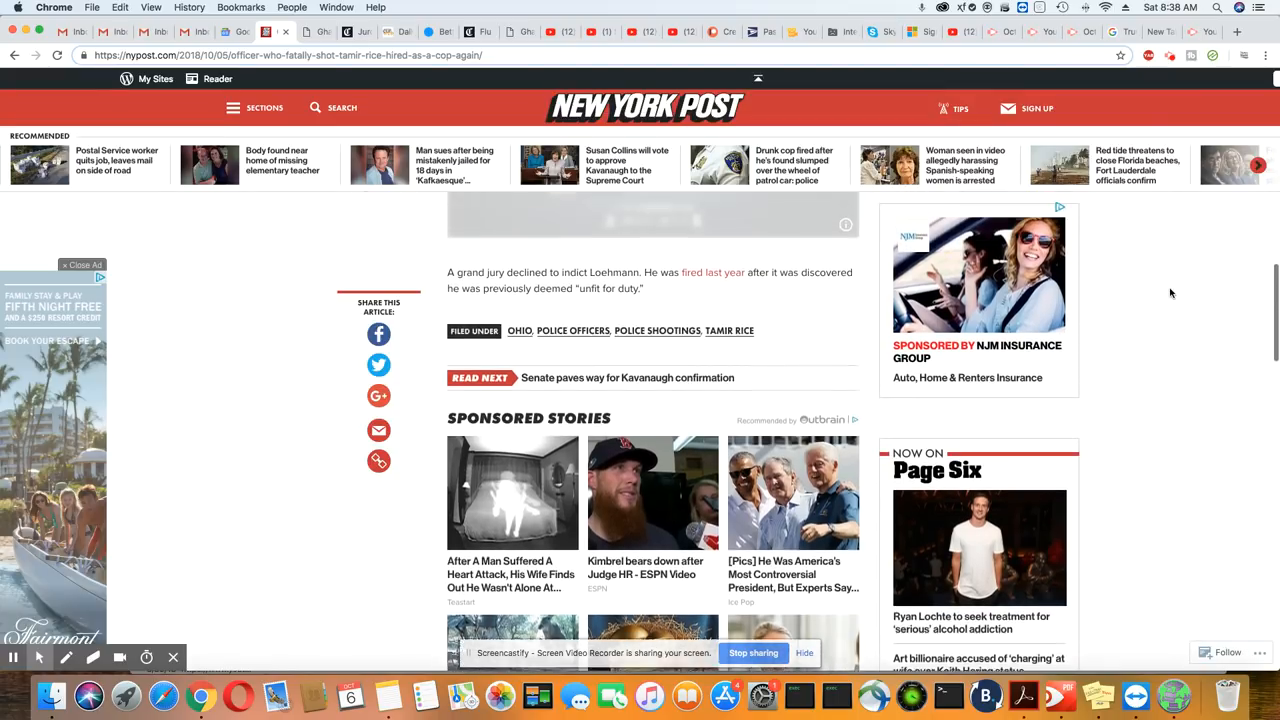
scroll(1171, 293, up, 4)
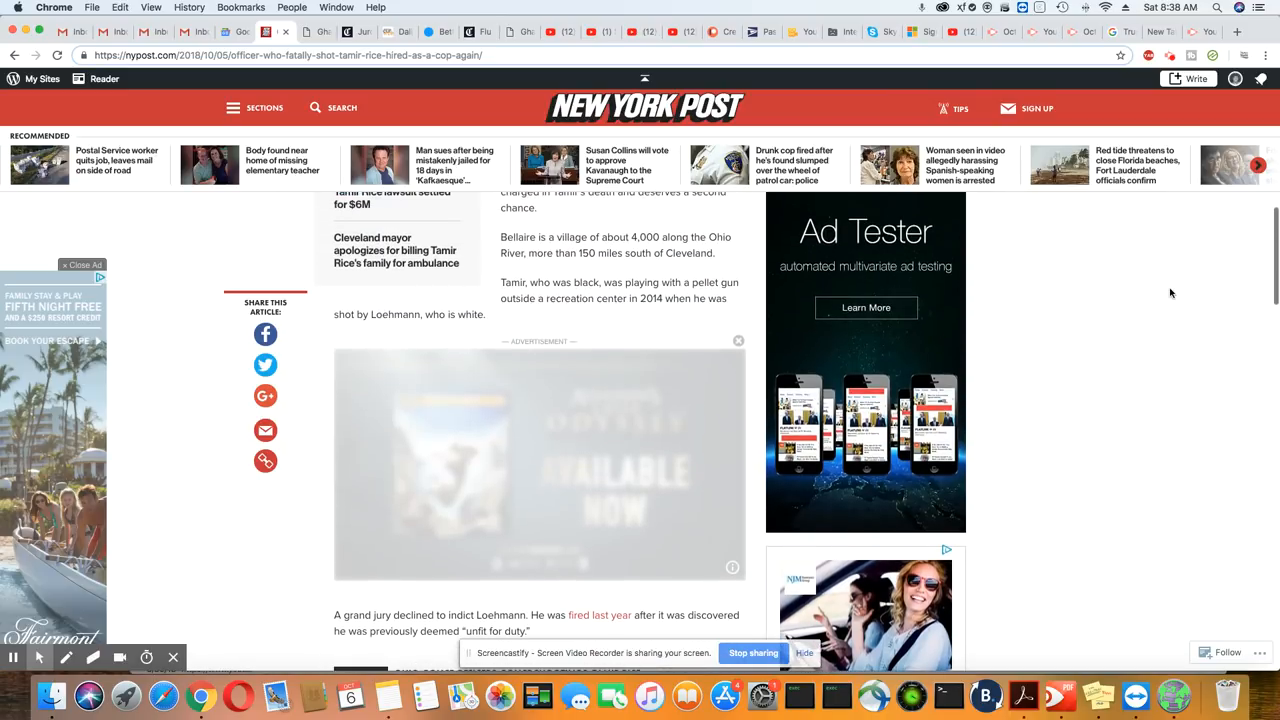
scroll(1171, 293, up, 1)
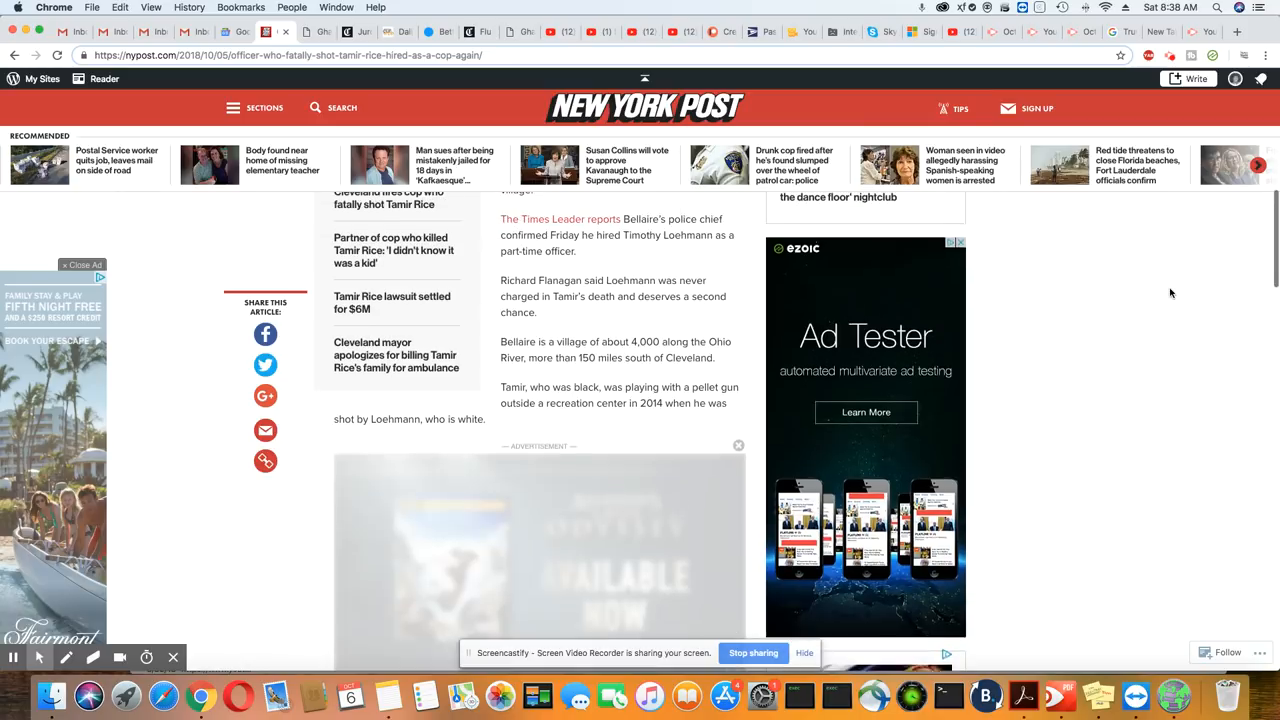
scroll(1171, 293, up, 3)
scroll(1171, 293, up, 5)
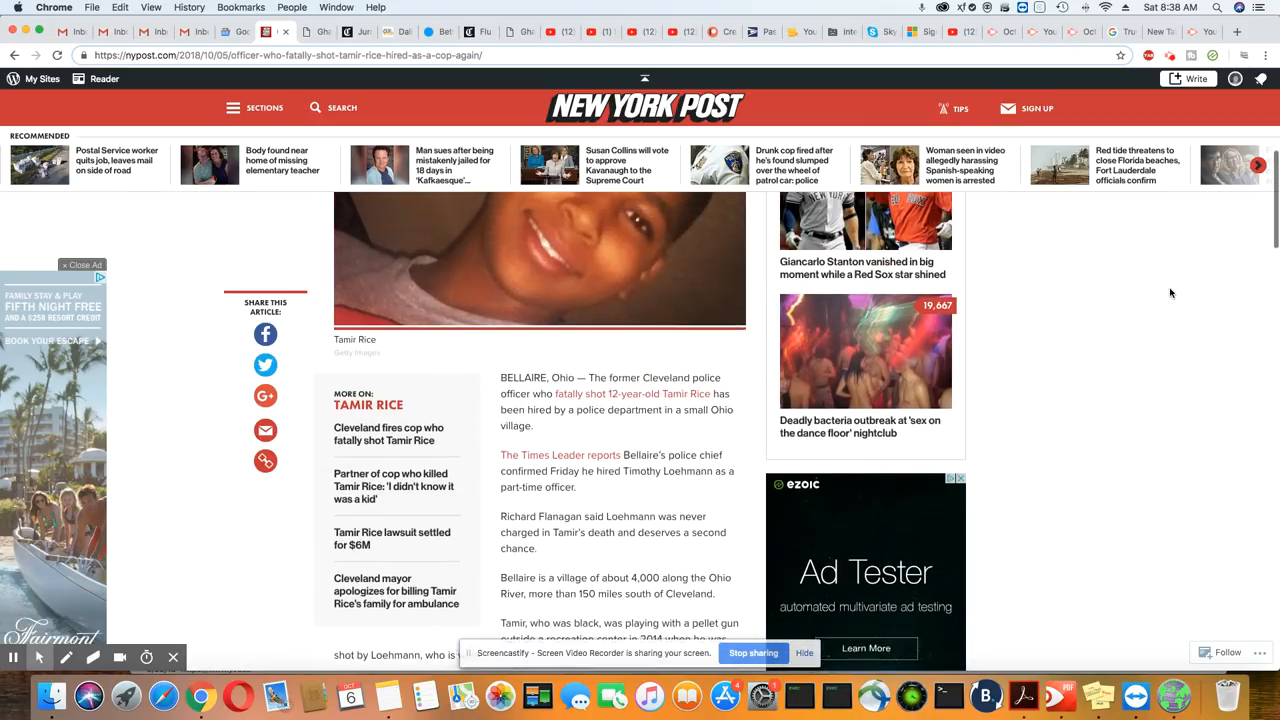
scroll(1171, 293, up, 2)
scroll(1171, 293, up, 1)
scroll(1171, 293, up, 2)
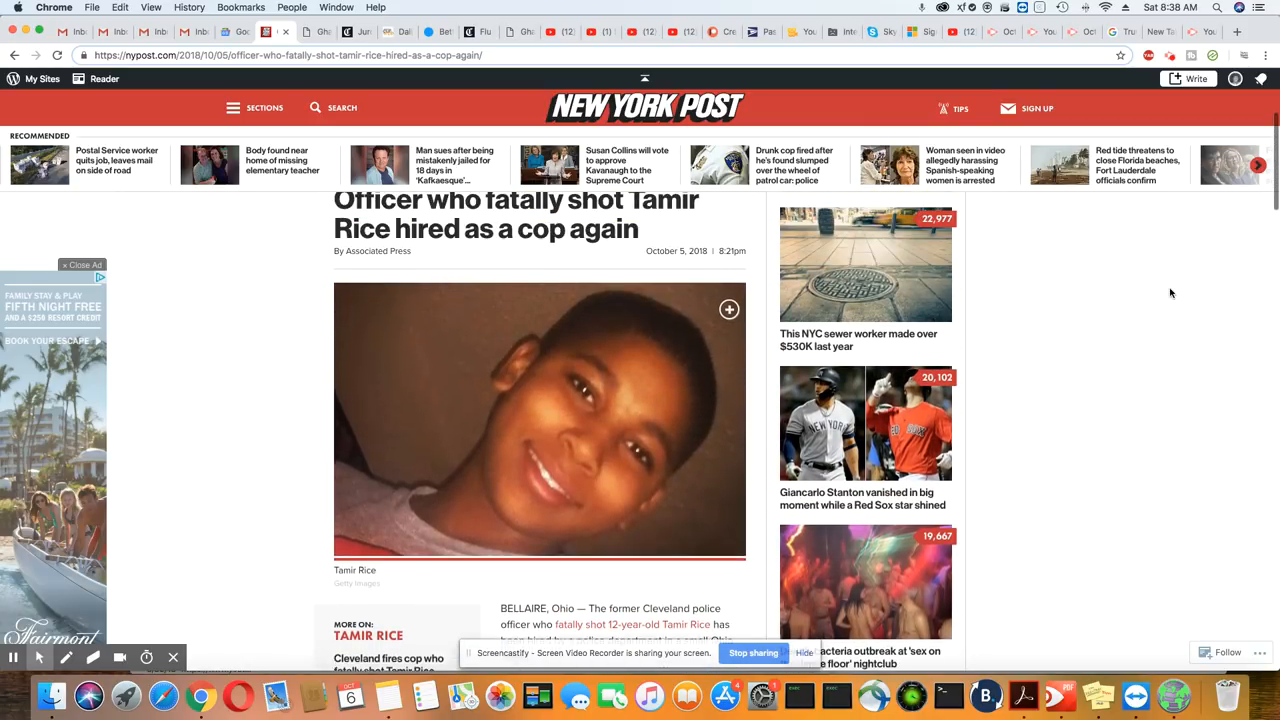
scroll(1171, 293, up, 2)
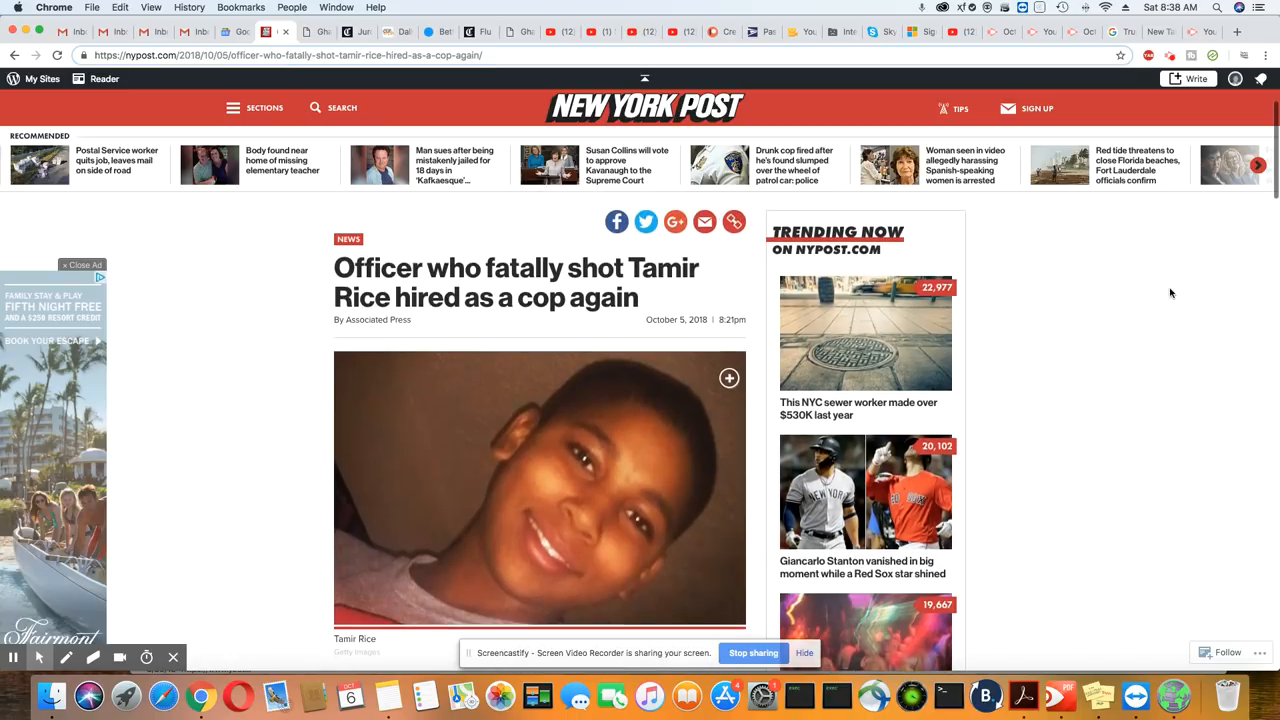